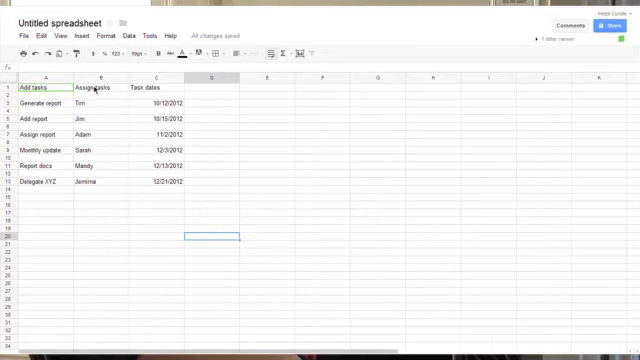
Select the Add tasks and Assign tasks range A1:B13, then bring up Print Settings.
{"action": "left_click", "coordinate": [33, 85]}
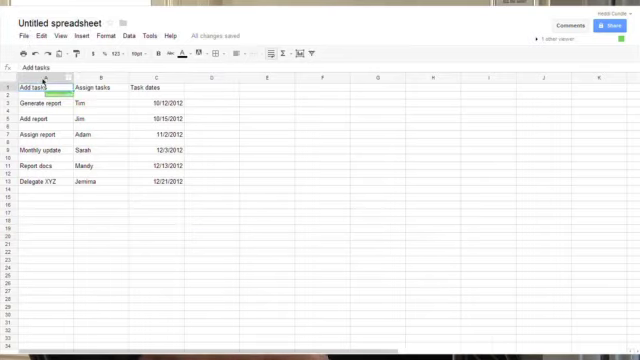
{"action": "left_click", "coordinate": [100, 79]}
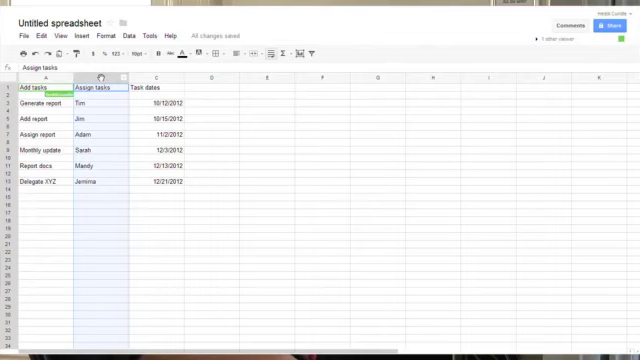
{"action": "left_click", "coordinate": [226, 236]}
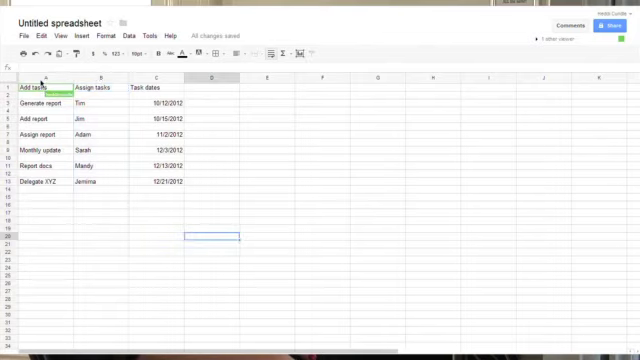
{"action": "left_click", "coordinate": [35, 88]}
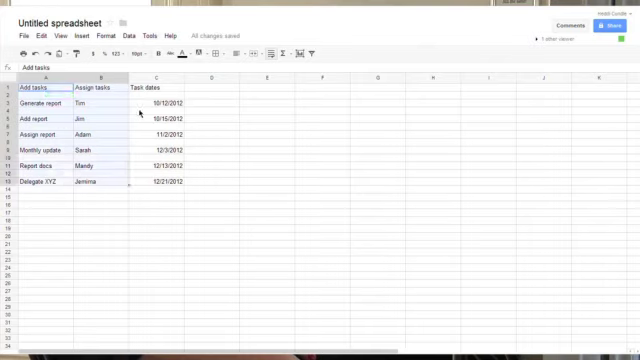
{"action": "left_click", "coordinate": [23, 55]}
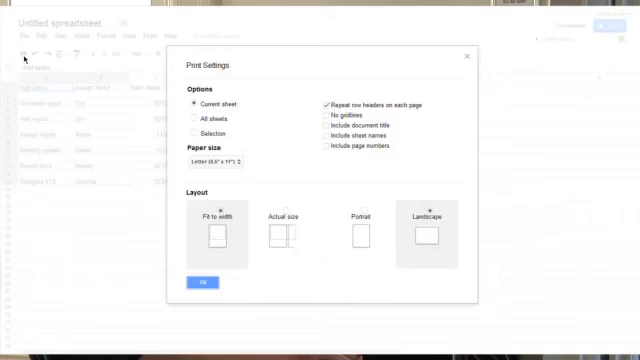
Set the print option to Selection, then close Print Settings without printing.
{"action": "left_click", "coordinate": [195, 134]}
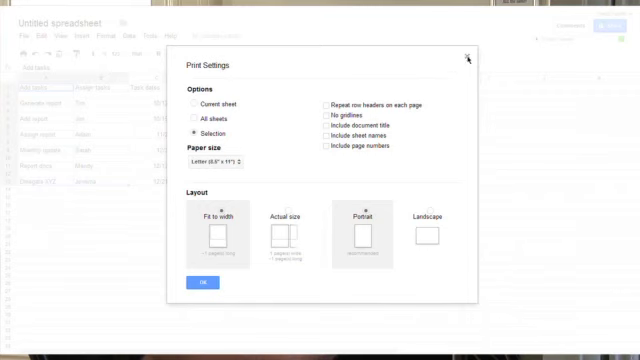
{"action": "left_click", "coordinate": [467, 59]}
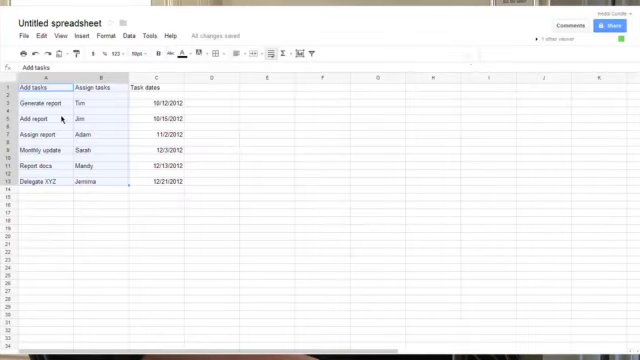